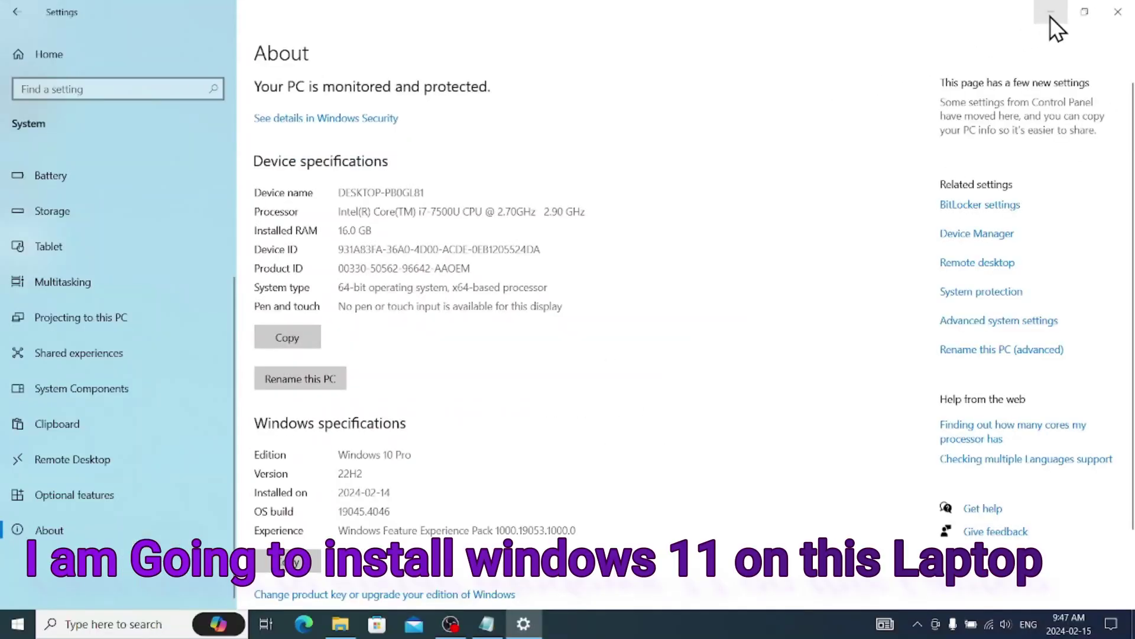
- Run PC Health Check from Windows Update settings; it flags the processor as unsupported for Windows 11
click(14, 21)
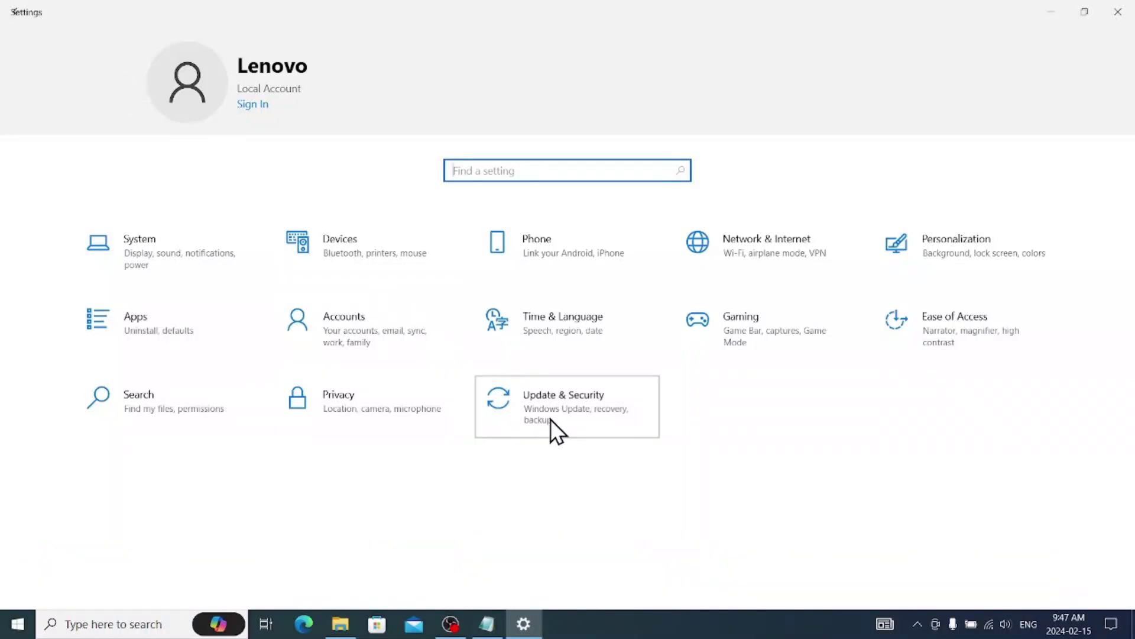
click(551, 419)
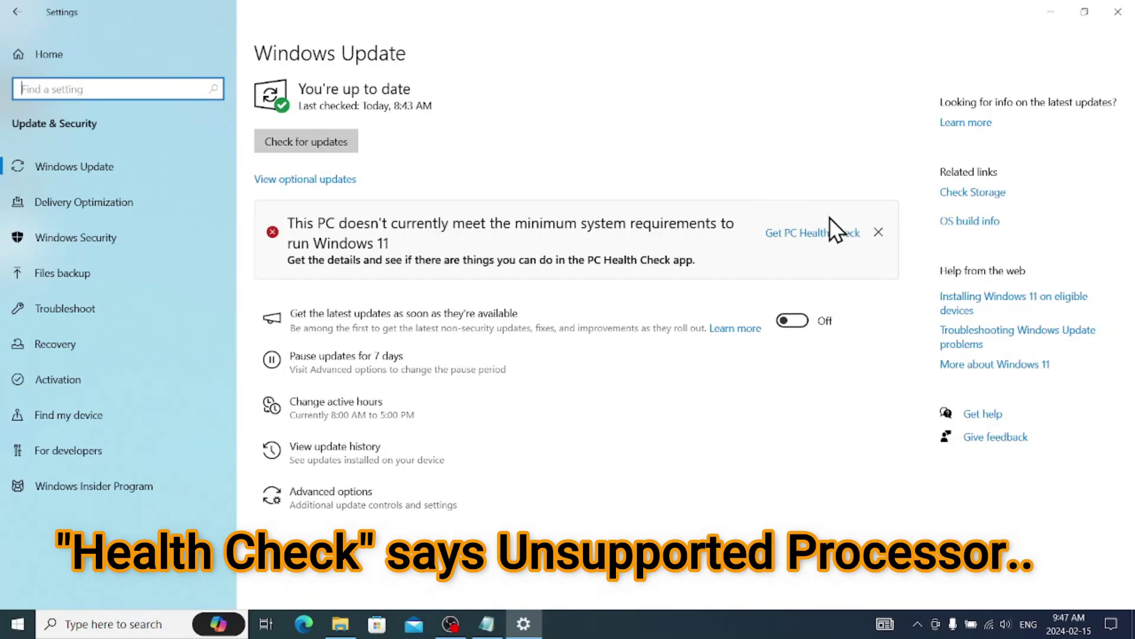
click(828, 233)
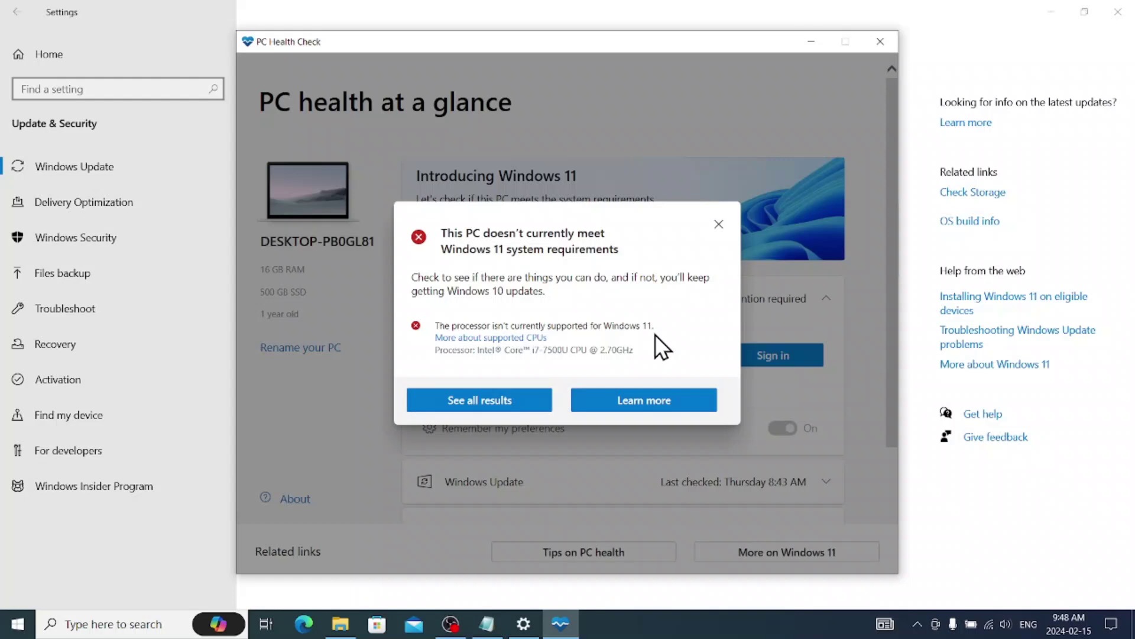
click(717, 224)
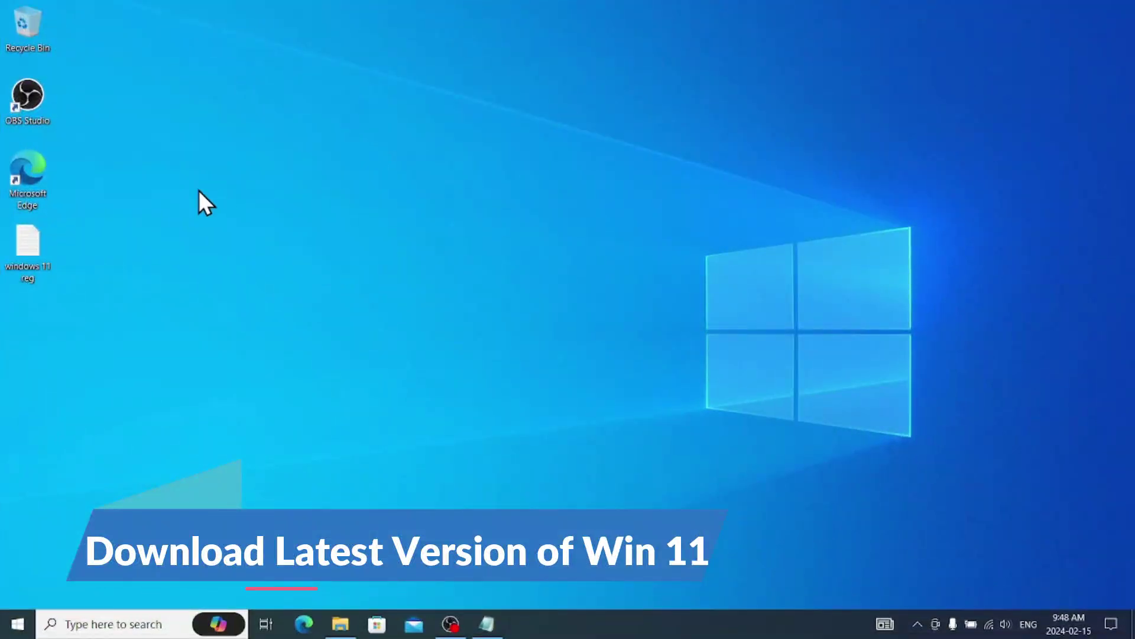
- In Edge, open the Download Windows 11 favorite and select Windows 11 (multi-edition ISO)
double_click(27, 173)
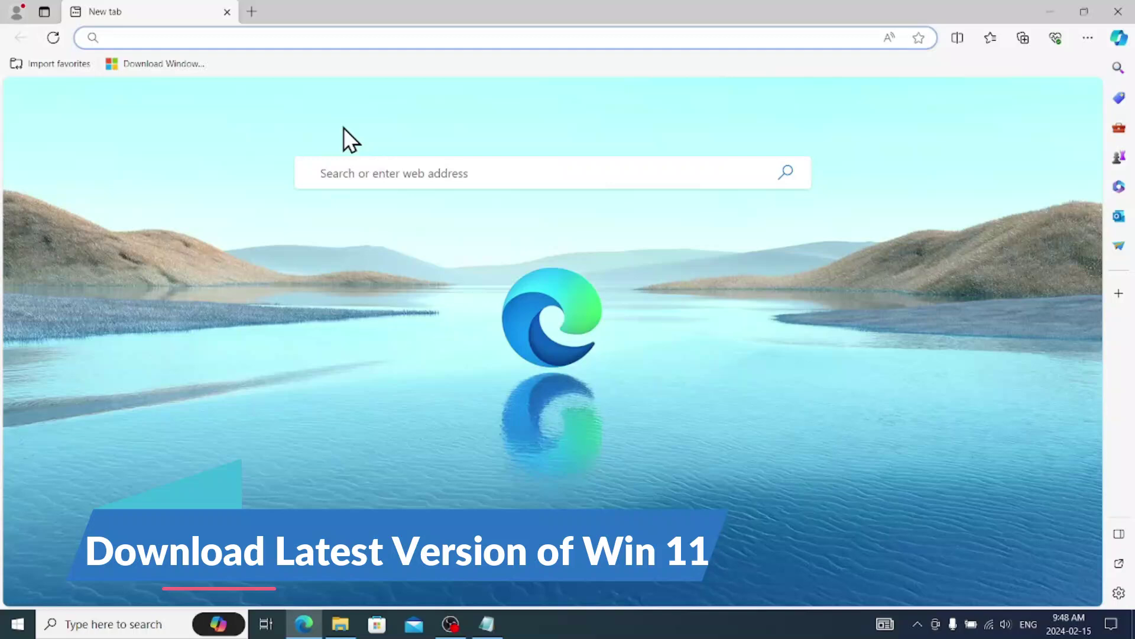
click(155, 63)
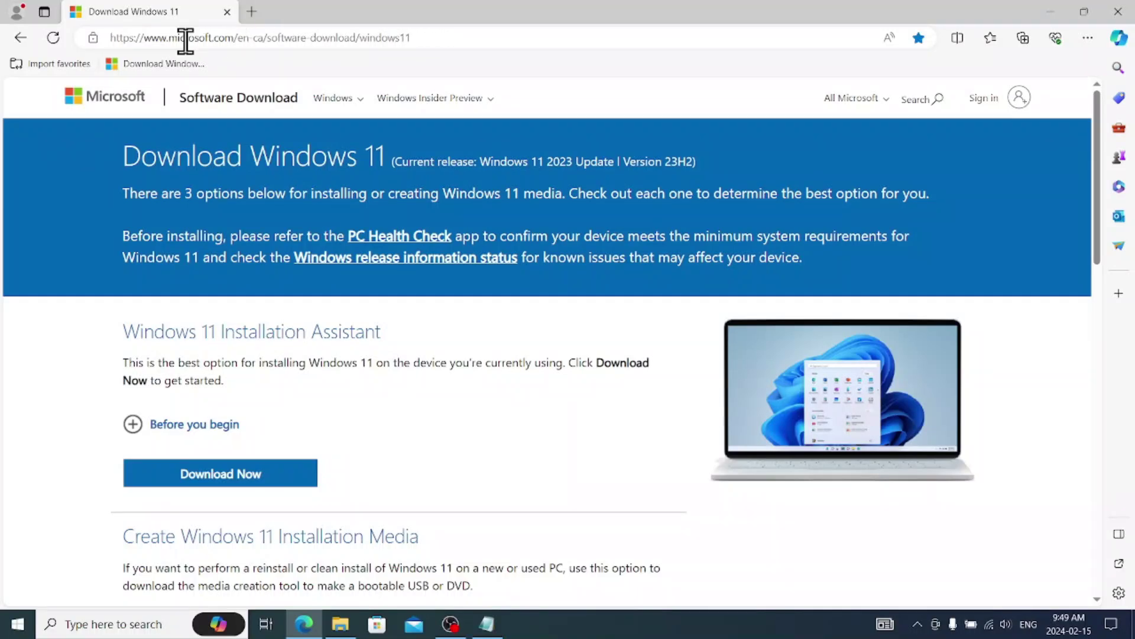
scroll(495, 402, down, 6)
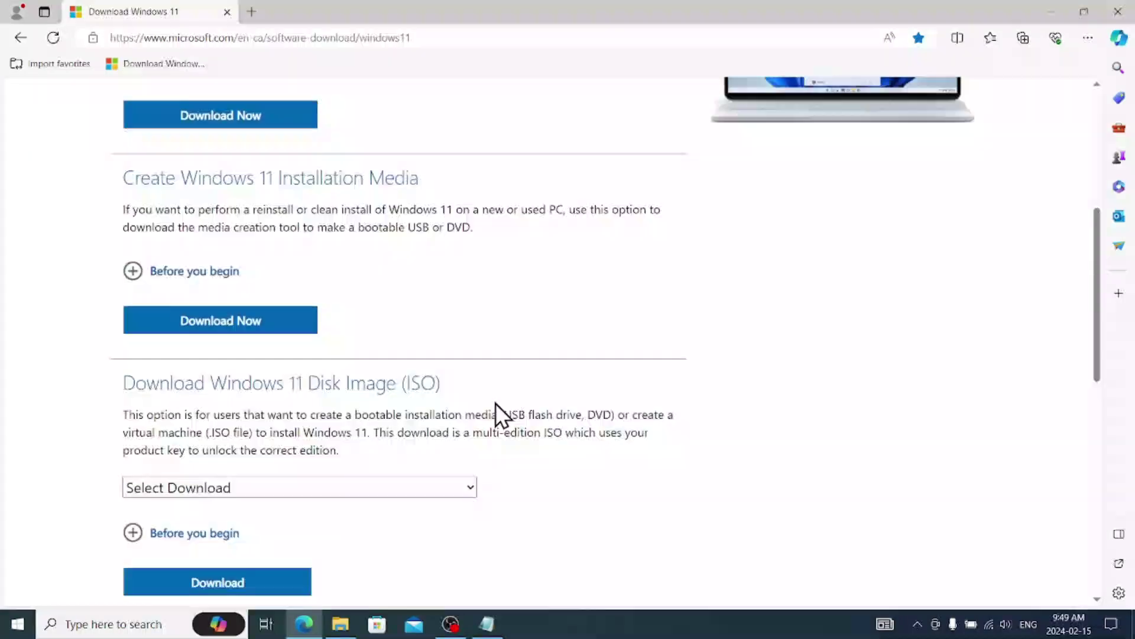
scroll(496, 403, down, 3)
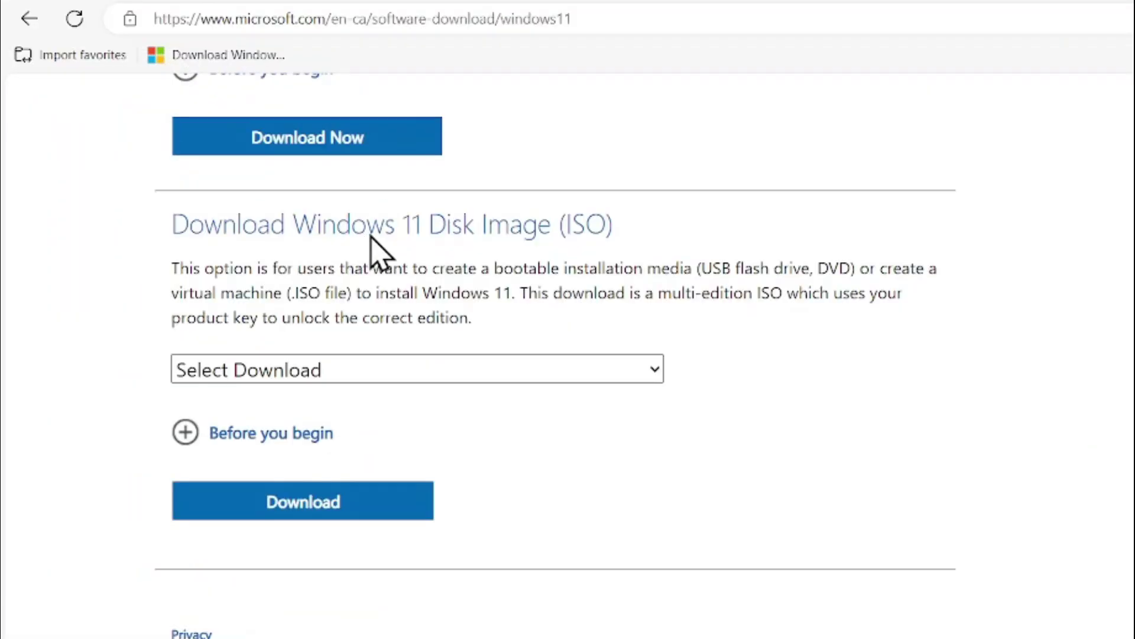
click(649, 370)
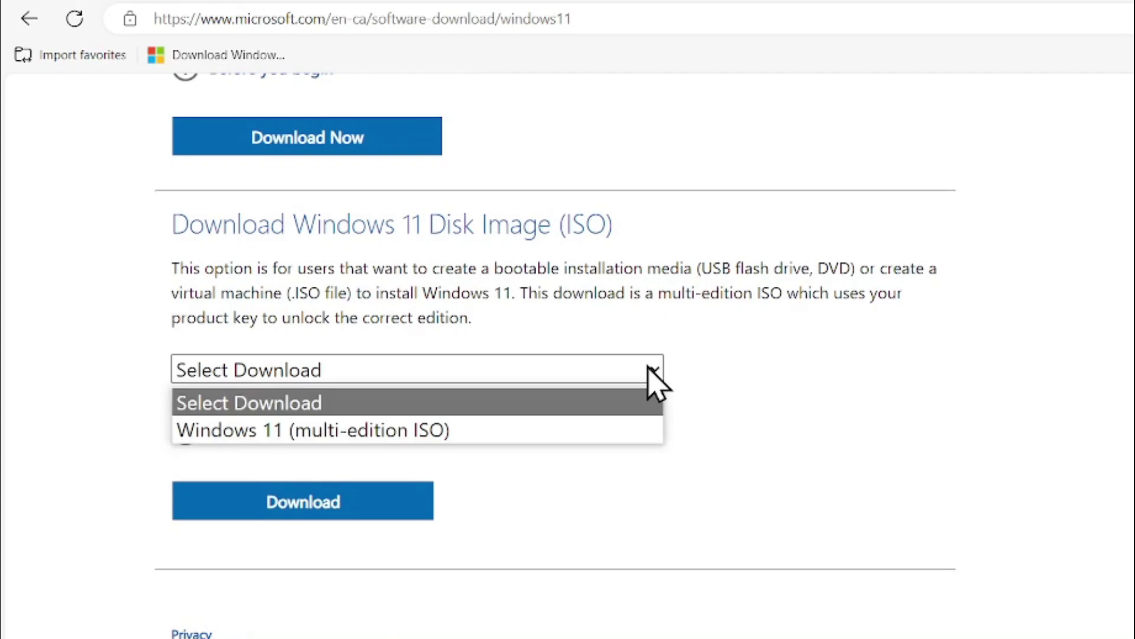
click(360, 436)
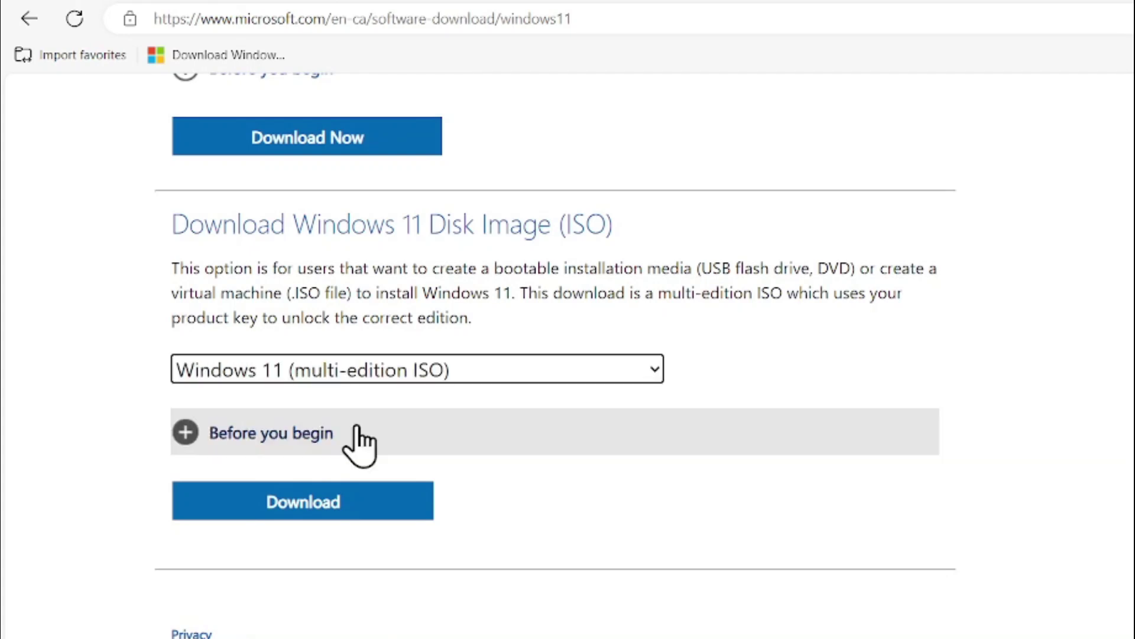
- Download the English (United States) 64-bit ISO, Win11_23H2_English_x64v2.iso
click(343, 514)
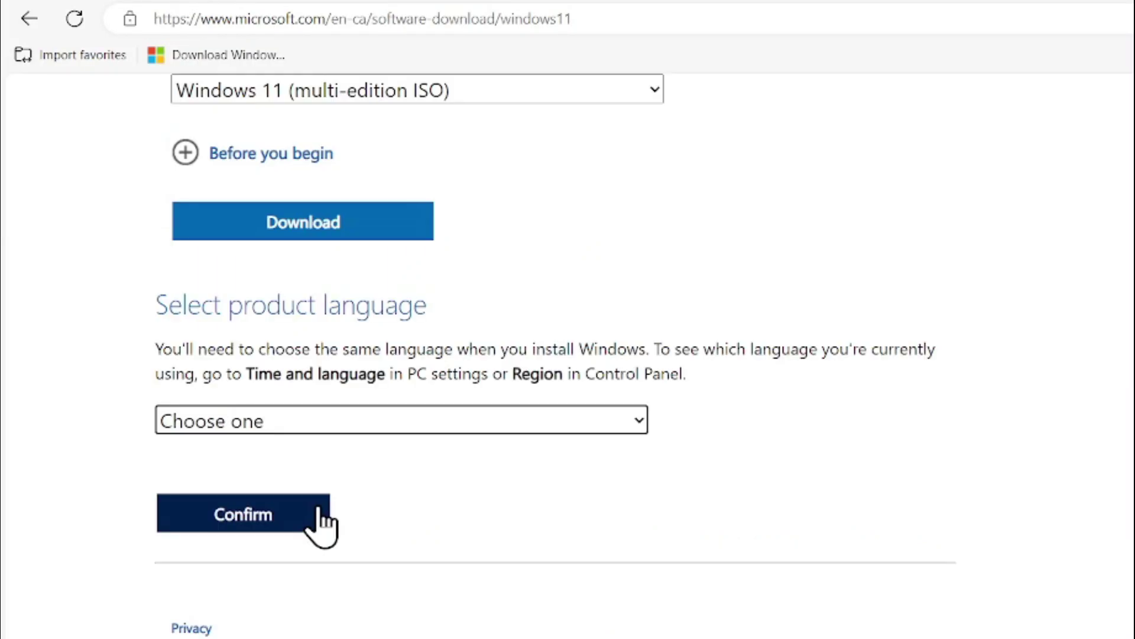
click(534, 422)
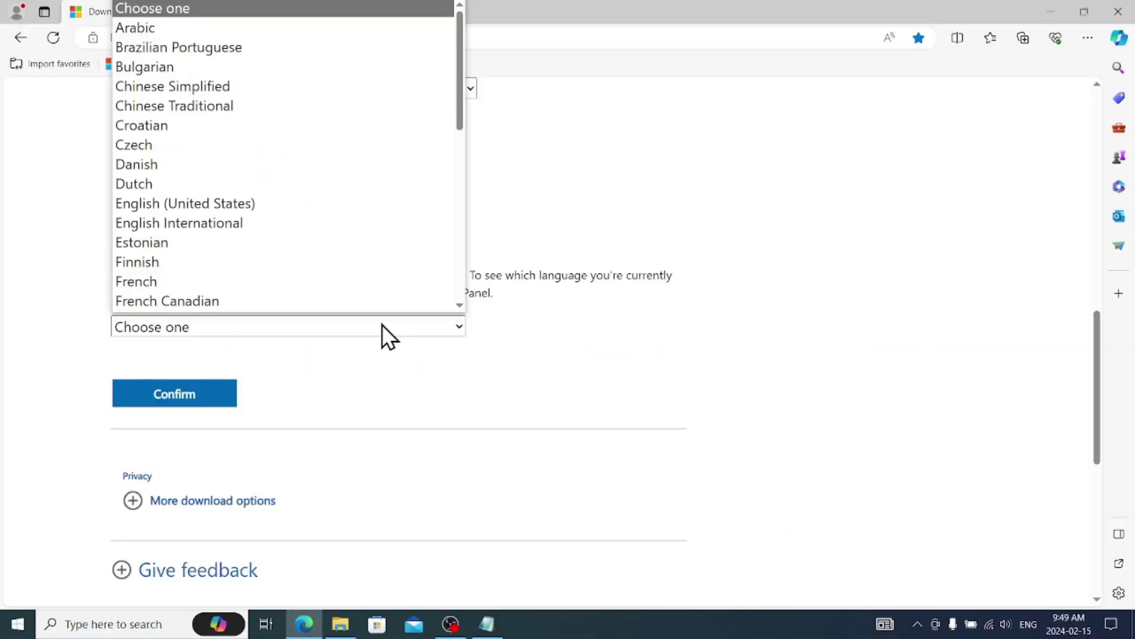
click(278, 204)
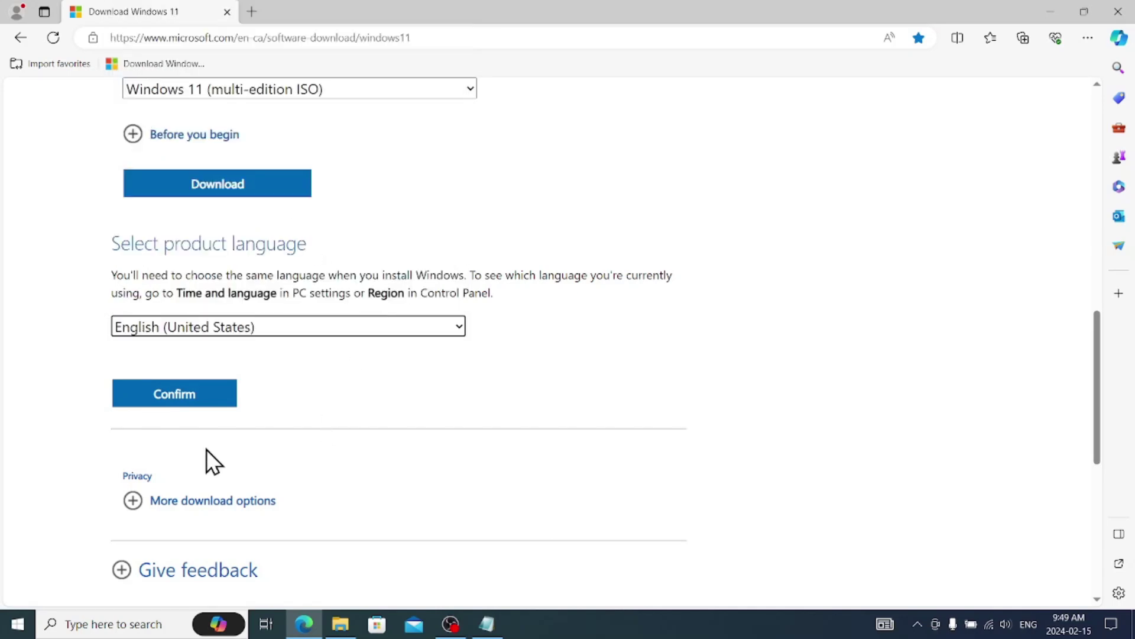
click(154, 394)
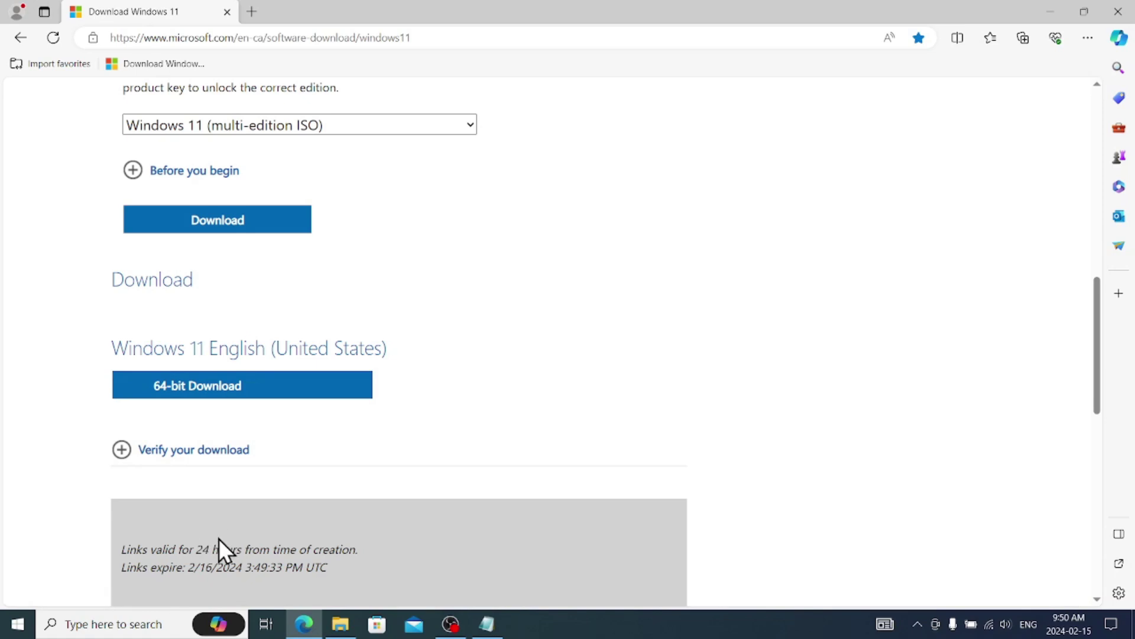
click(243, 391)
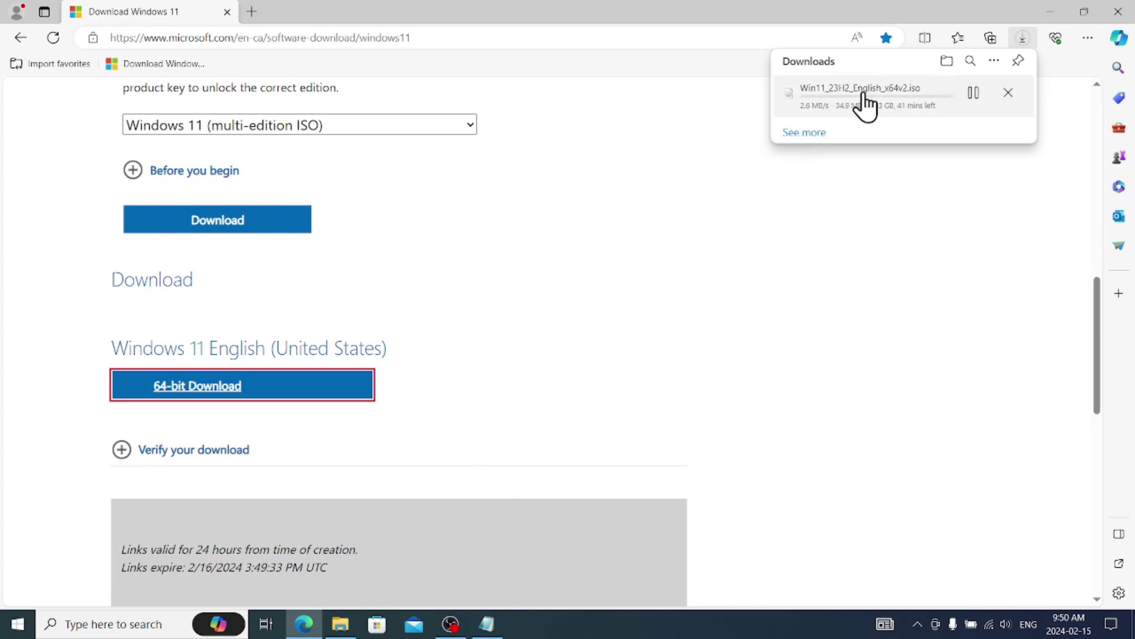
- Refresh the desktop twice from its context menu
right_click(309, 159)
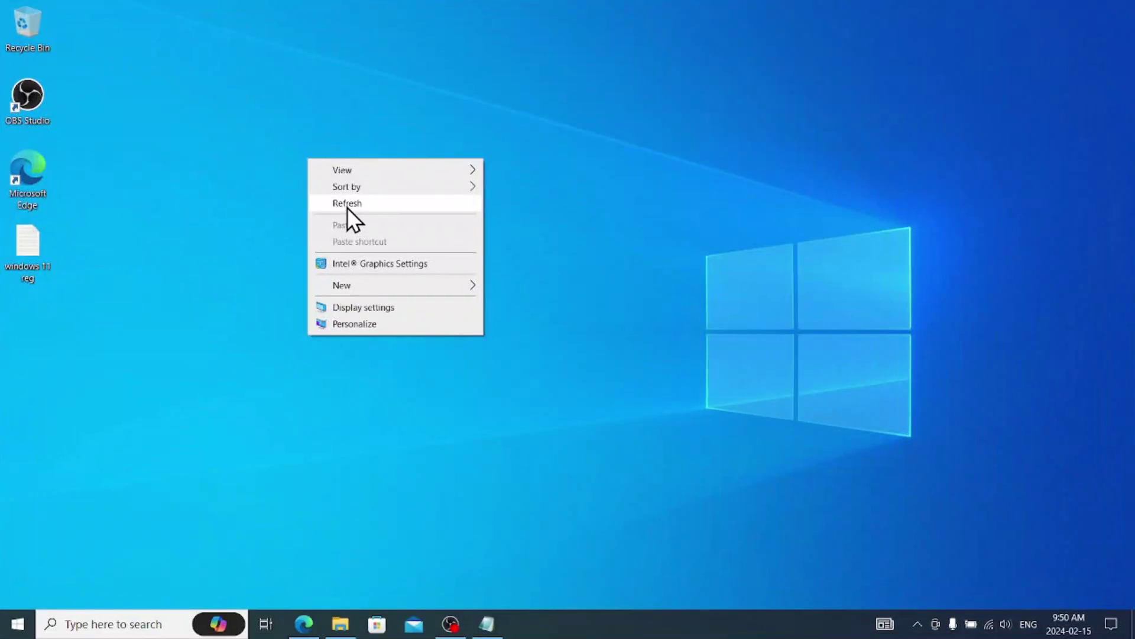
click(346, 207)
right_click(440, 138)
click(499, 177)
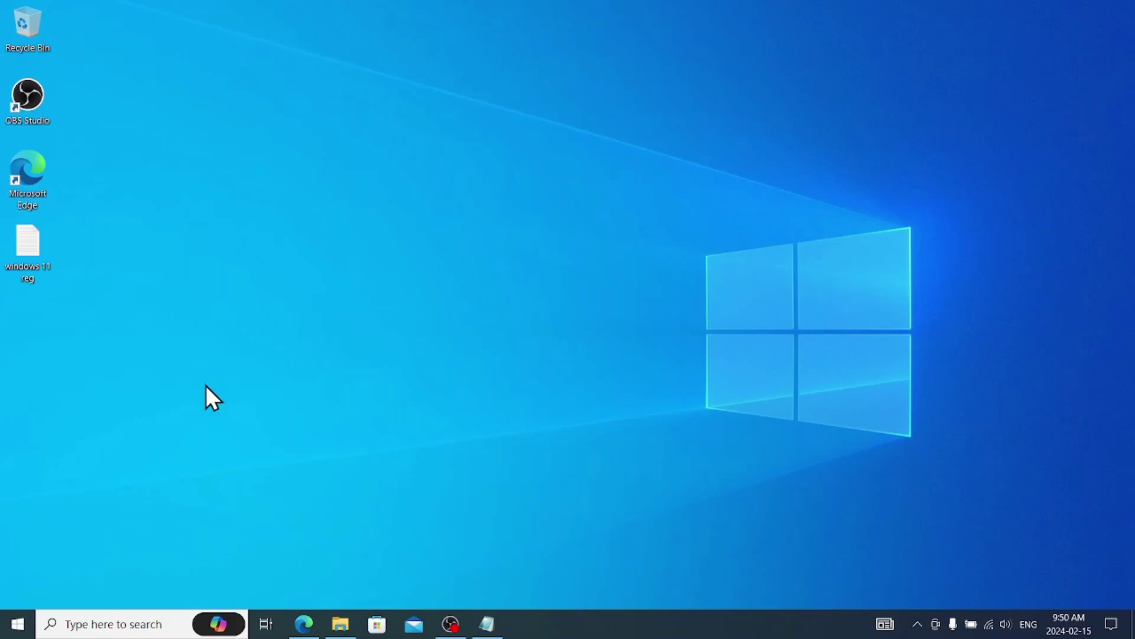
- Search the Start menu for 'reg' and launch Registry Editor
click(18, 625)
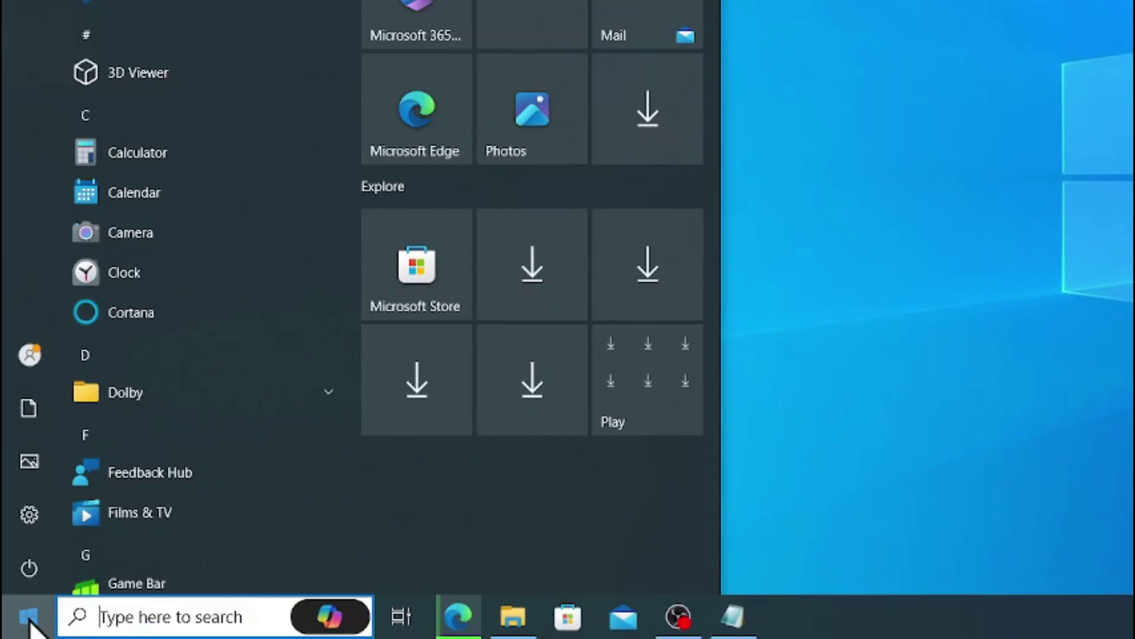
text(re)
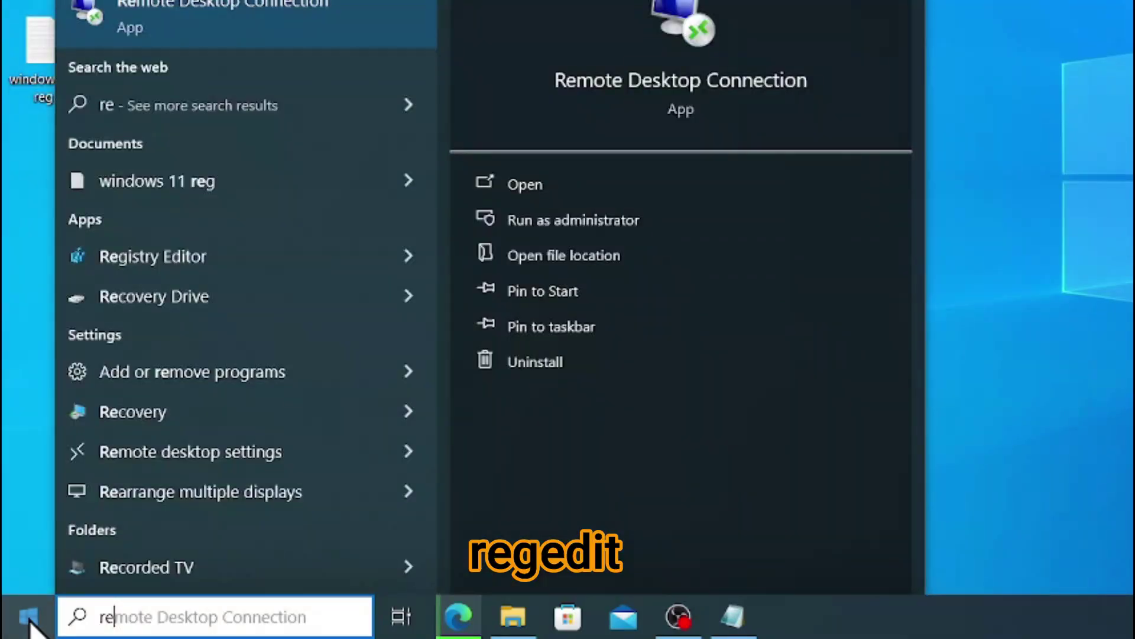
text(g)
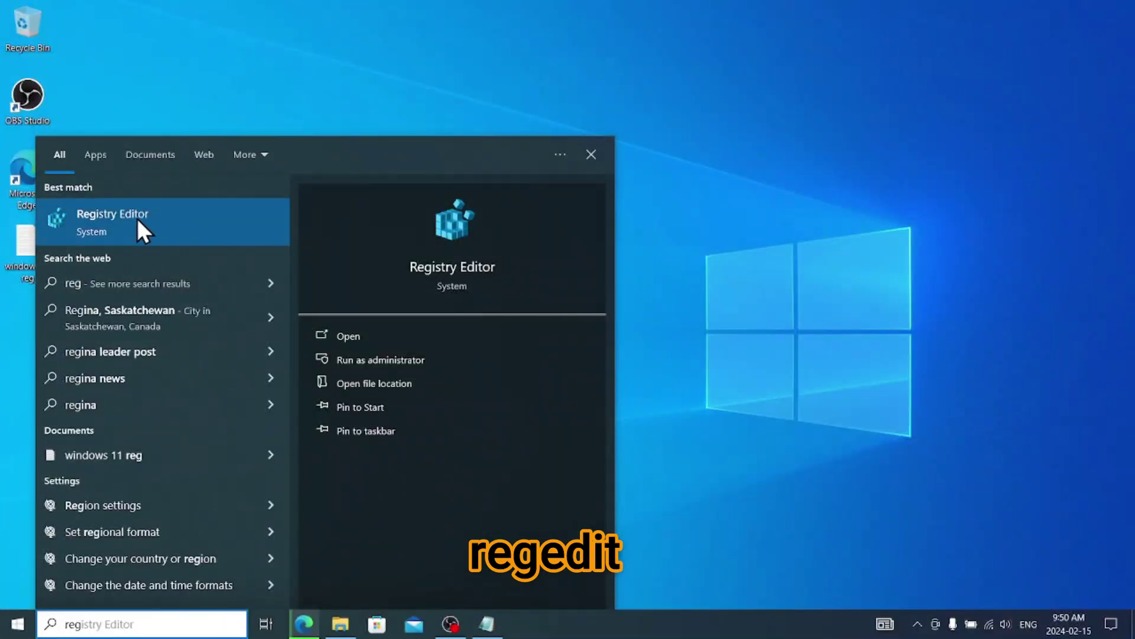
click(379, 356)
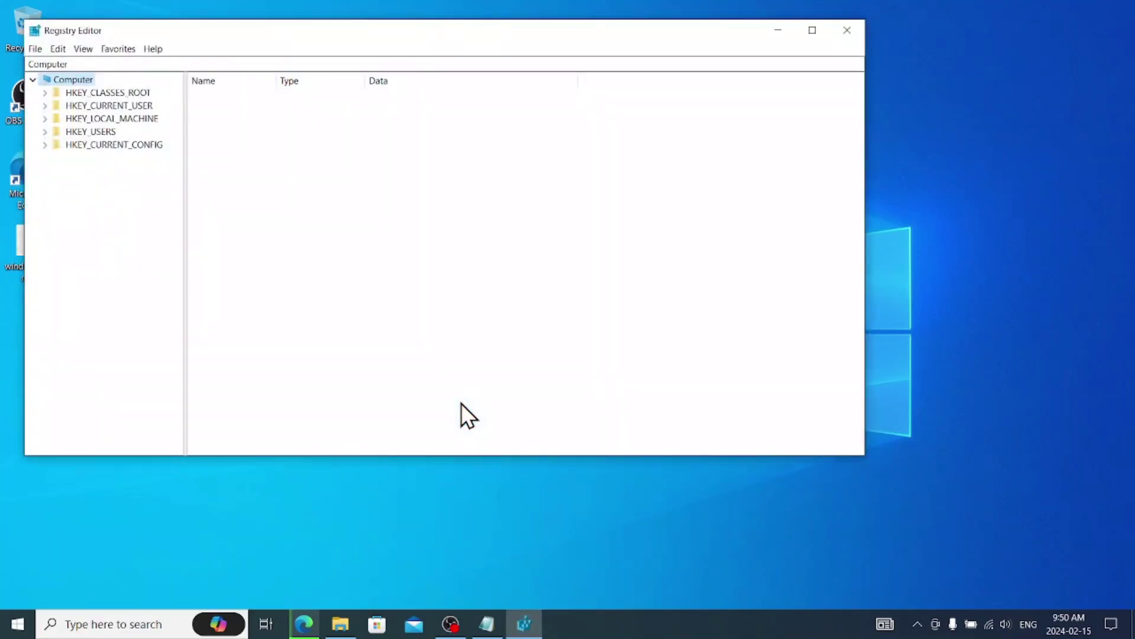
- Paste Computer\HKEY_LOCAL_MACHINE\SYSTEM\Setup\MoSetup into the address bar, landing on the Setup key
drag(568, 34, 631, 79)
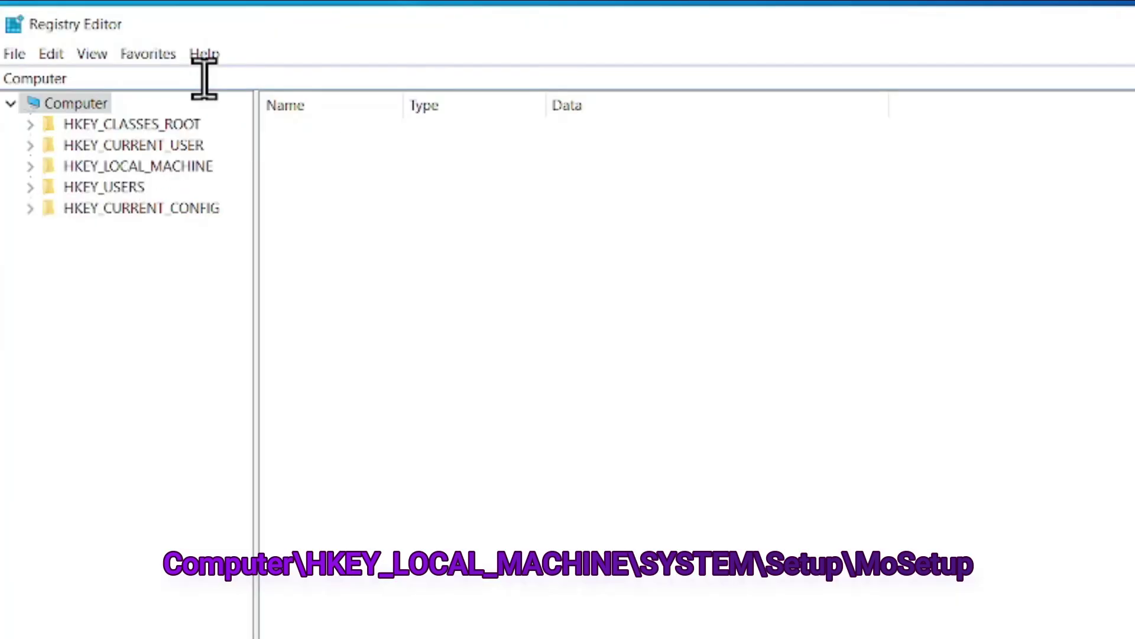
click(248, 104)
key(BackSpace)
key(BackSpace)
key(BackSpace)
key(BackSpace)
key(BackSpace)
key(BackSpace)
key(BackSpace)
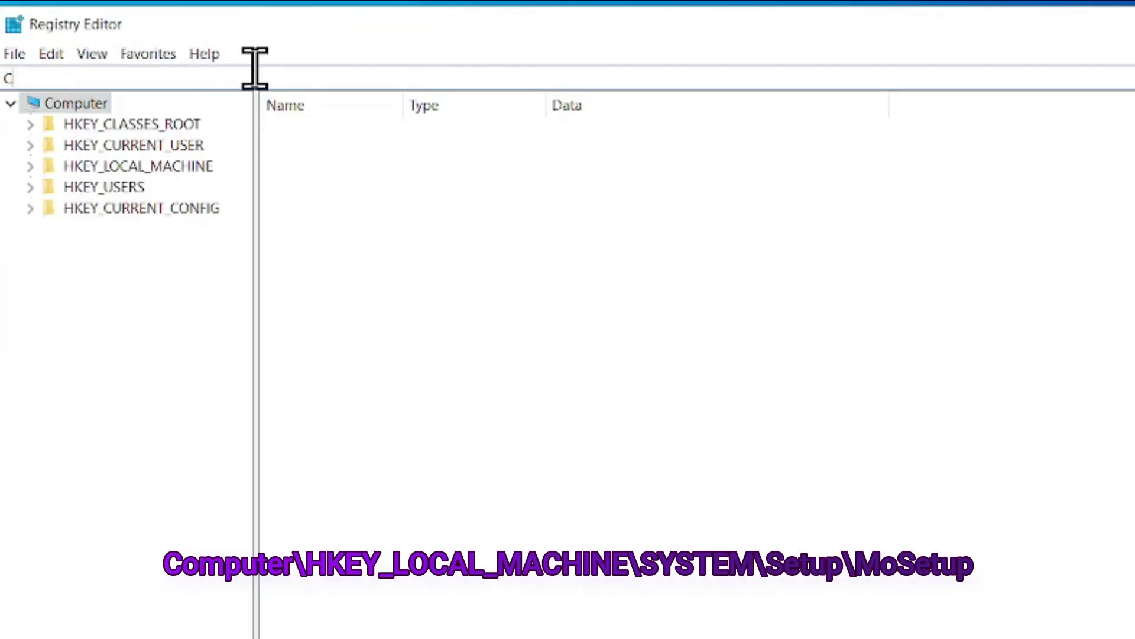
key(BackSpace)
text(Computer\HKEY_LOCAL_MACHINE\SYSTEM\Setup\MoSetup)
key(Return)
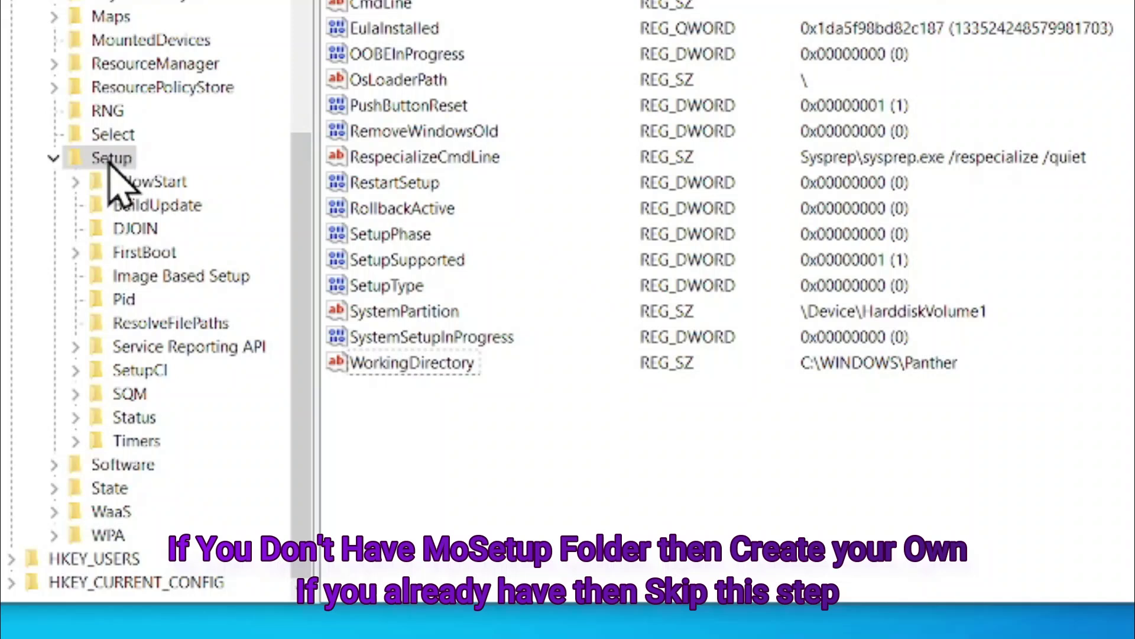
- Create a new key named MoSetup under HKEY_LOCAL_MACHINE\SYSTEM\Setup
right_click(109, 161)
mouse_move(163, 206)
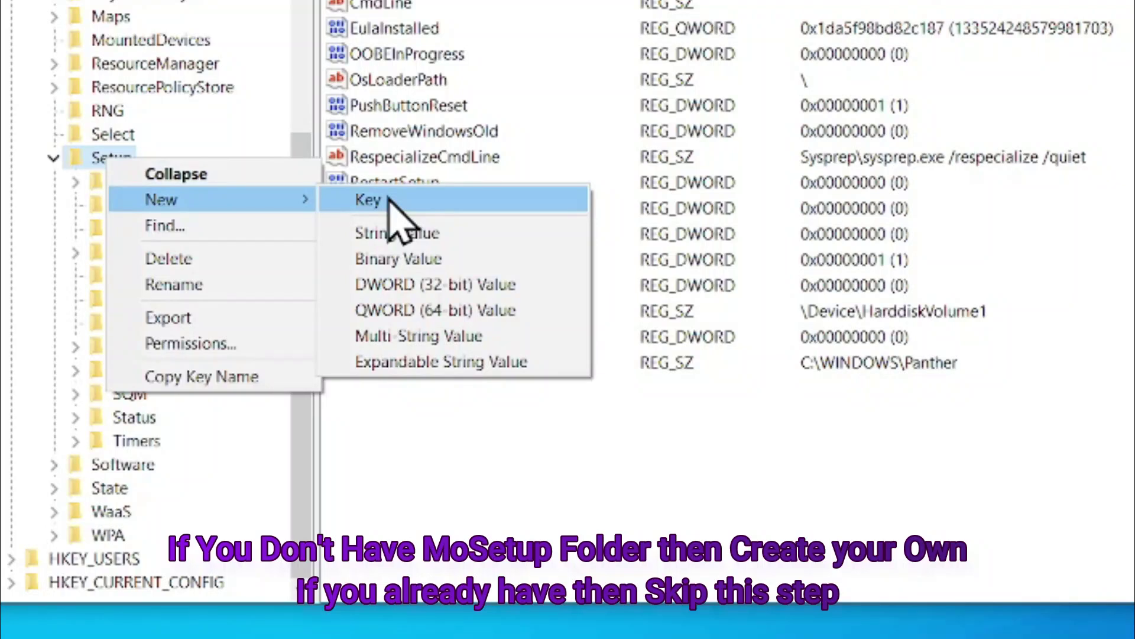
click(368, 200)
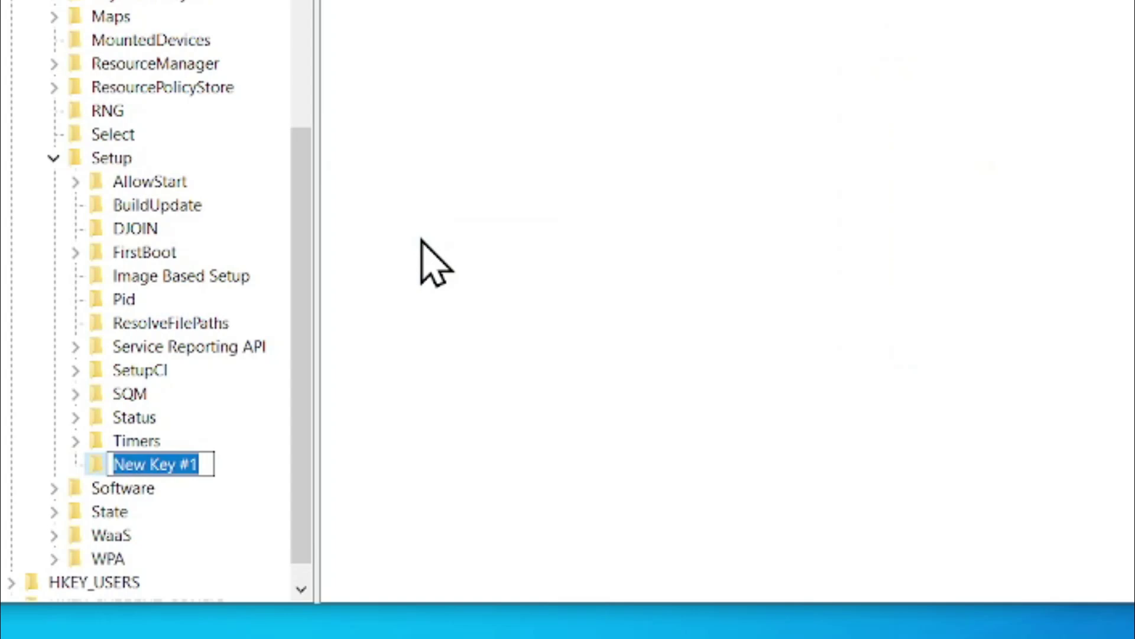
text(Mo)
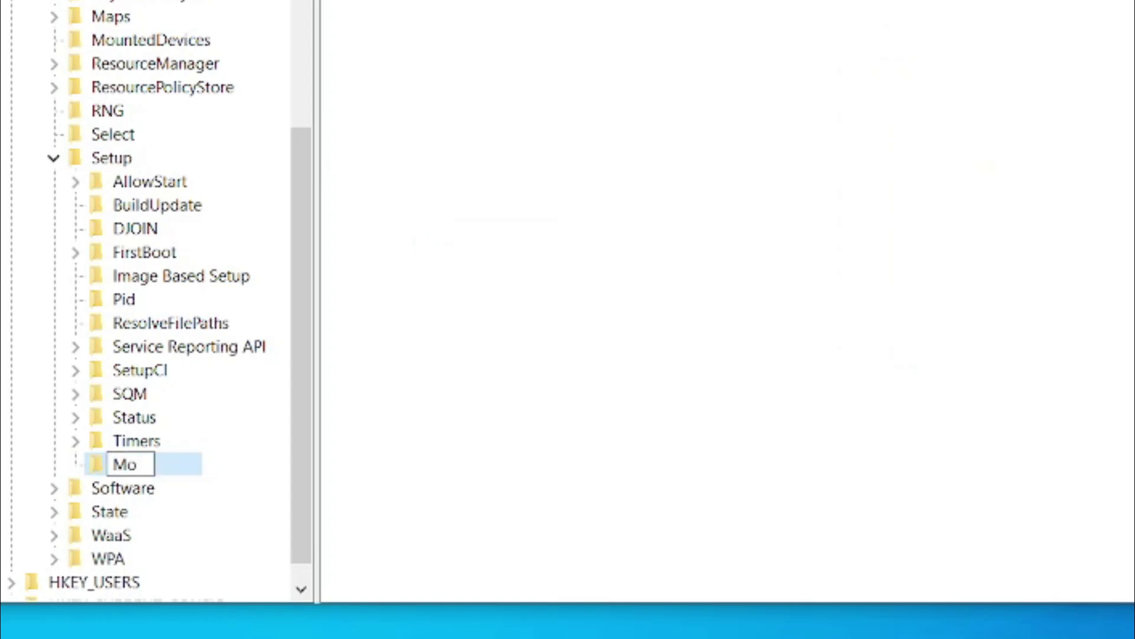
text(Setu)
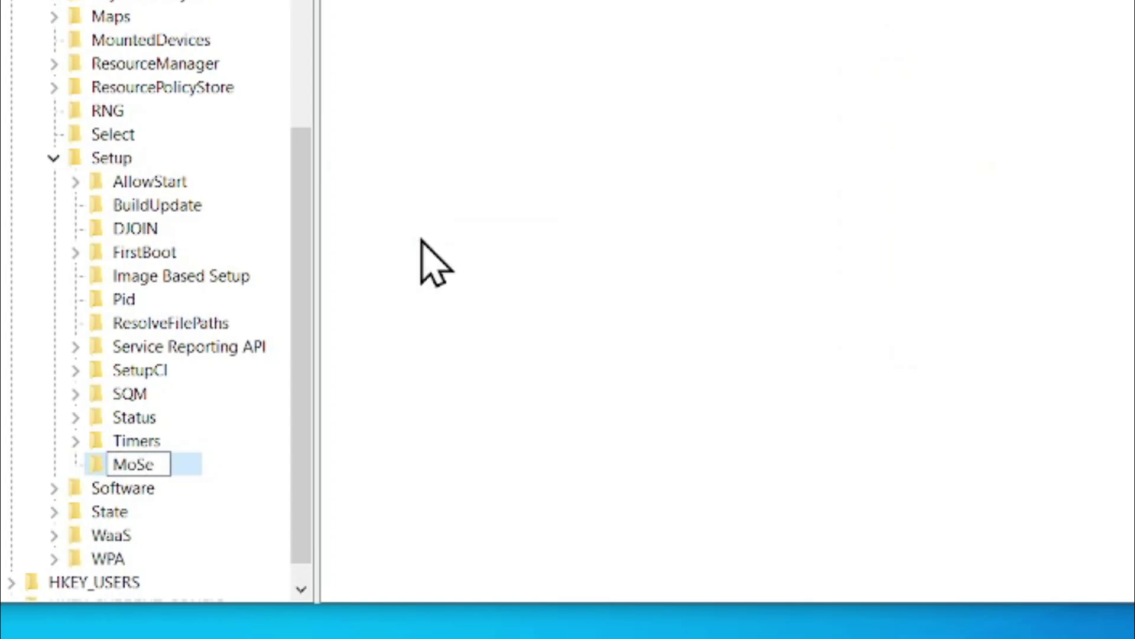
text(oSetup)
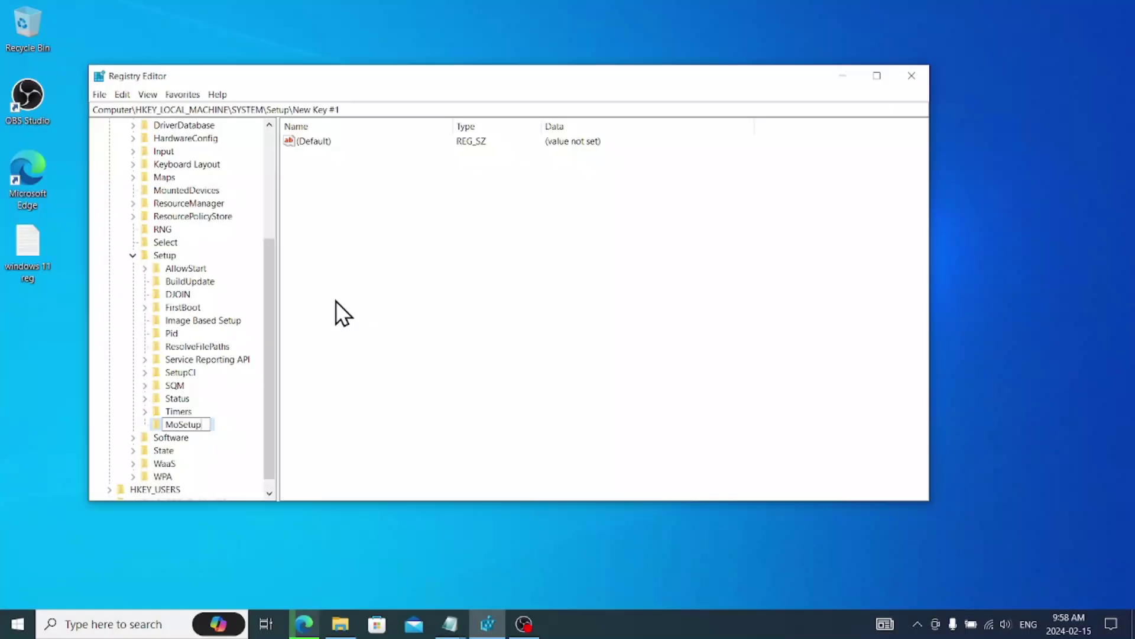
key(Return)
- Add a DWORD (32-bit) value in MoSetup named AllowUpgradesWithUnsupportedTPMOrCPU
drag(400, 83, 520, 35)
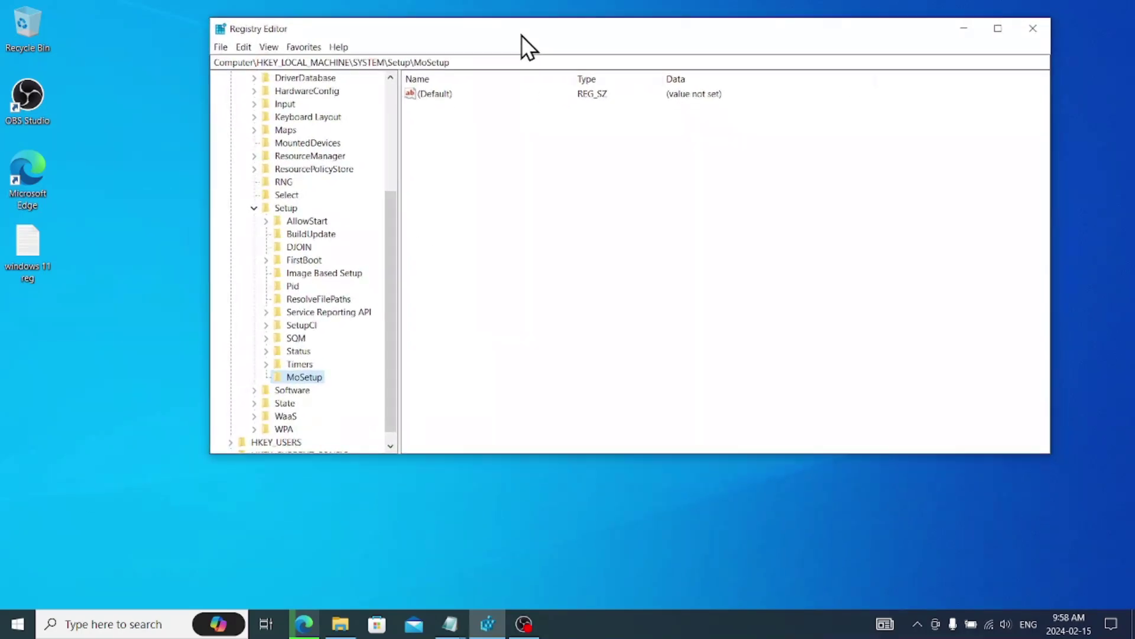
click(449, 153)
right_click(438, 143)
mouse_move(459, 156)
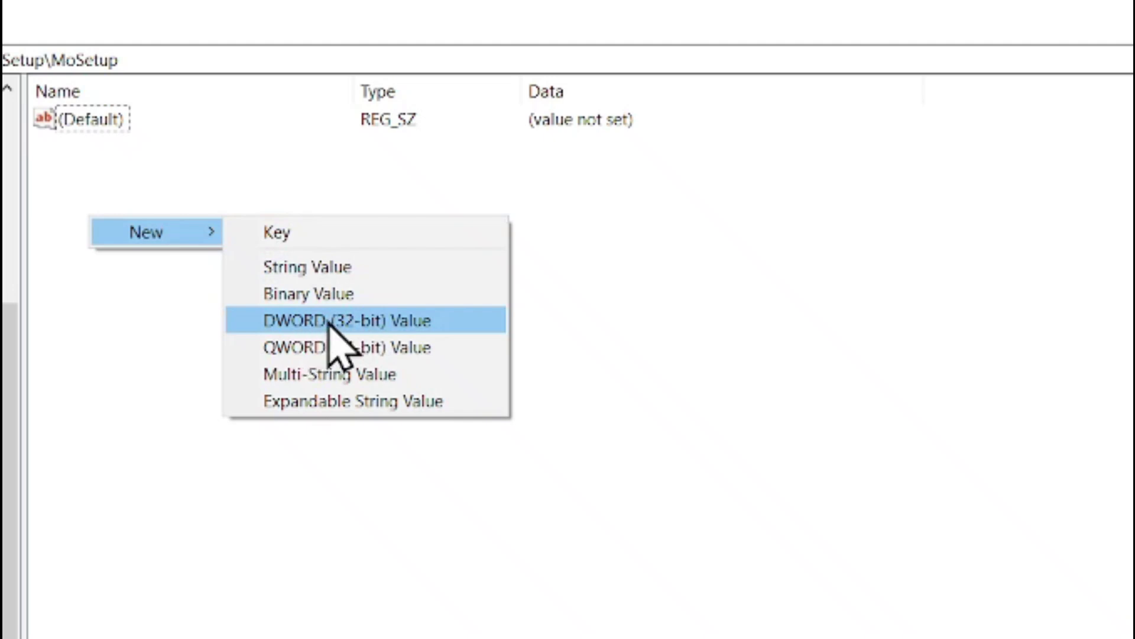
click(353, 320)
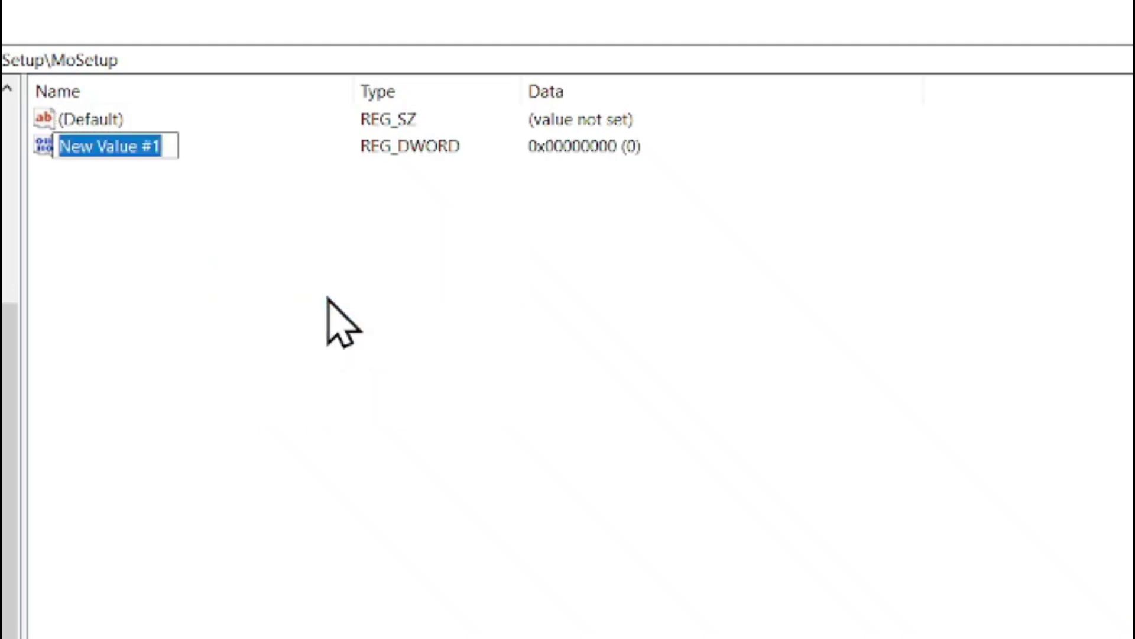
drag(167, 149, 53, 172)
key(BackSpace)
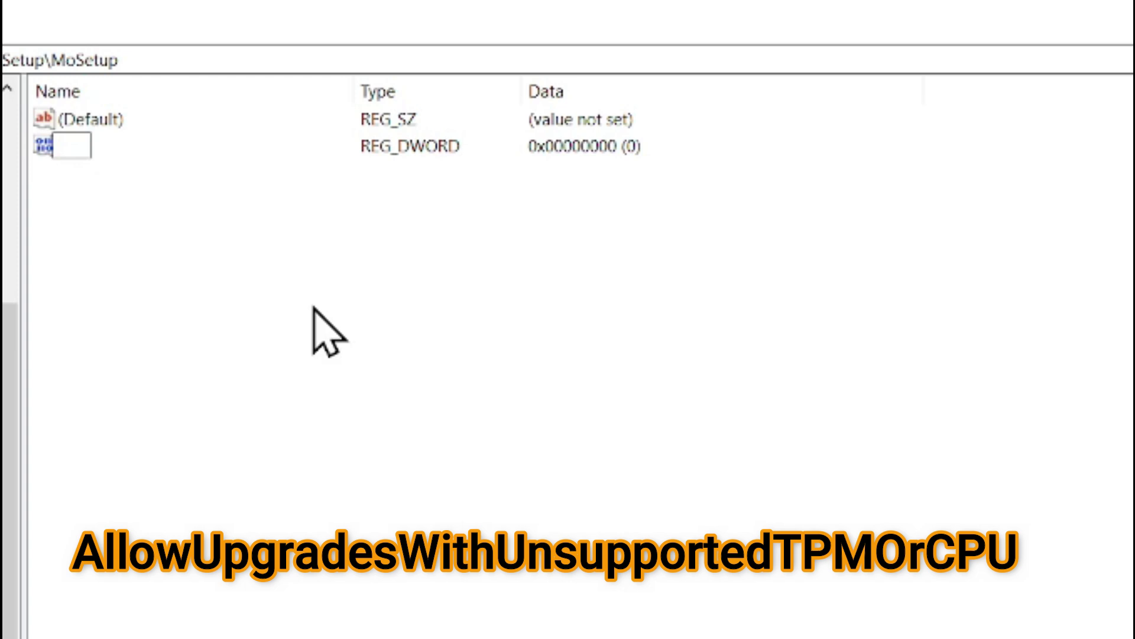
text(AllowUpgradesWithUnsupportedTPMOrCPU)
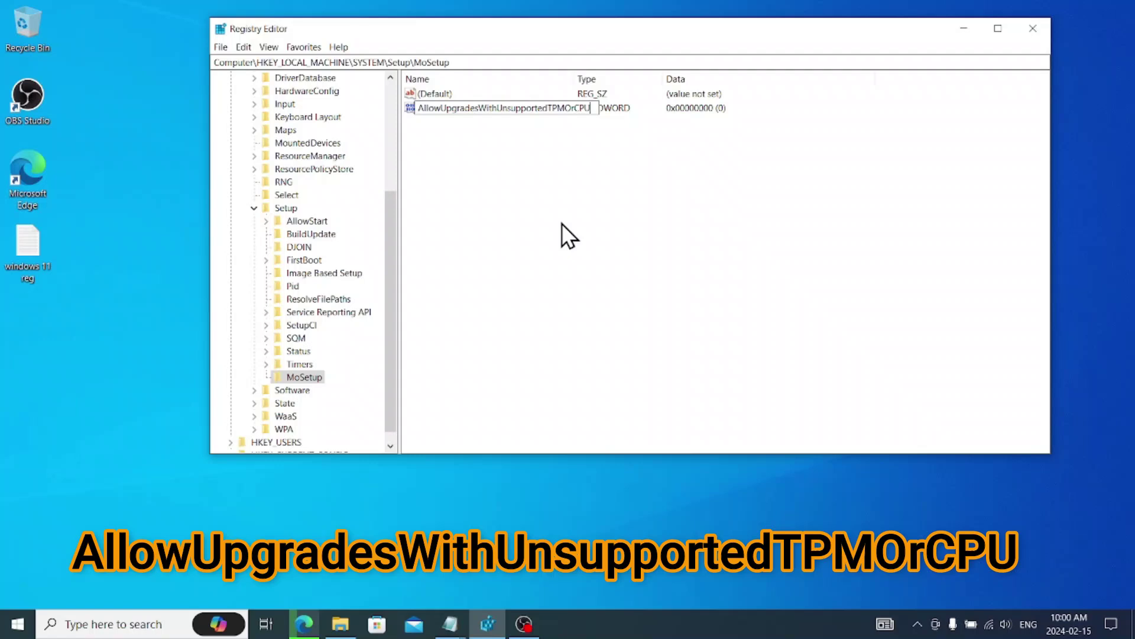
- Set AllowUpgradesWithUnsupportedTPMOrCPU's value data to 1 and close Registry Editor
key(Return)
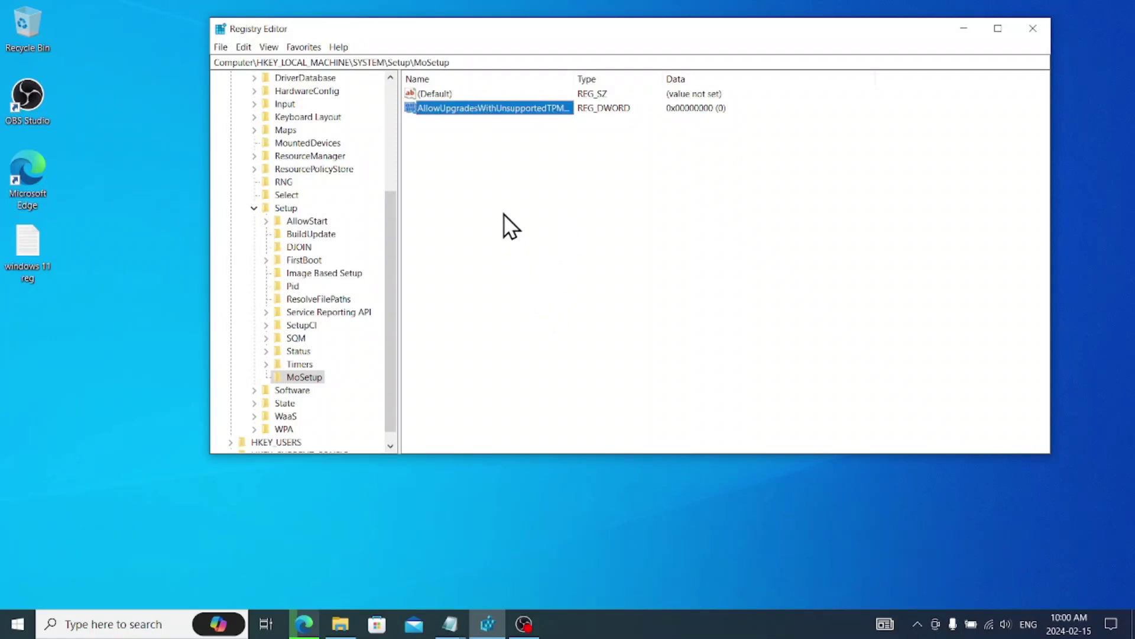
click(414, 114)
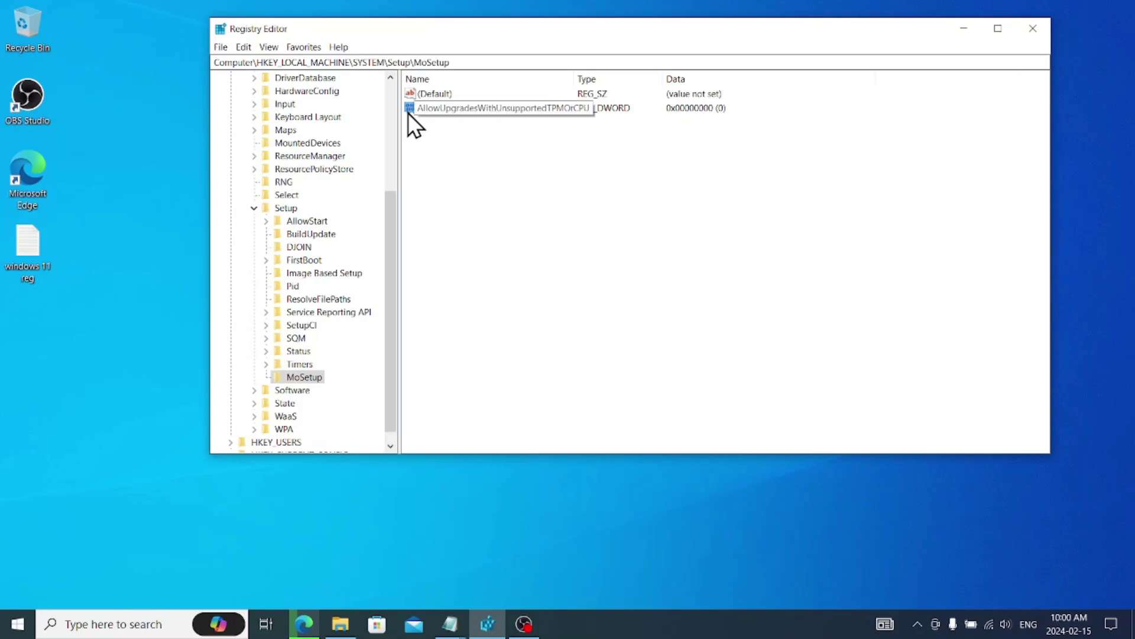
double_click(459, 108)
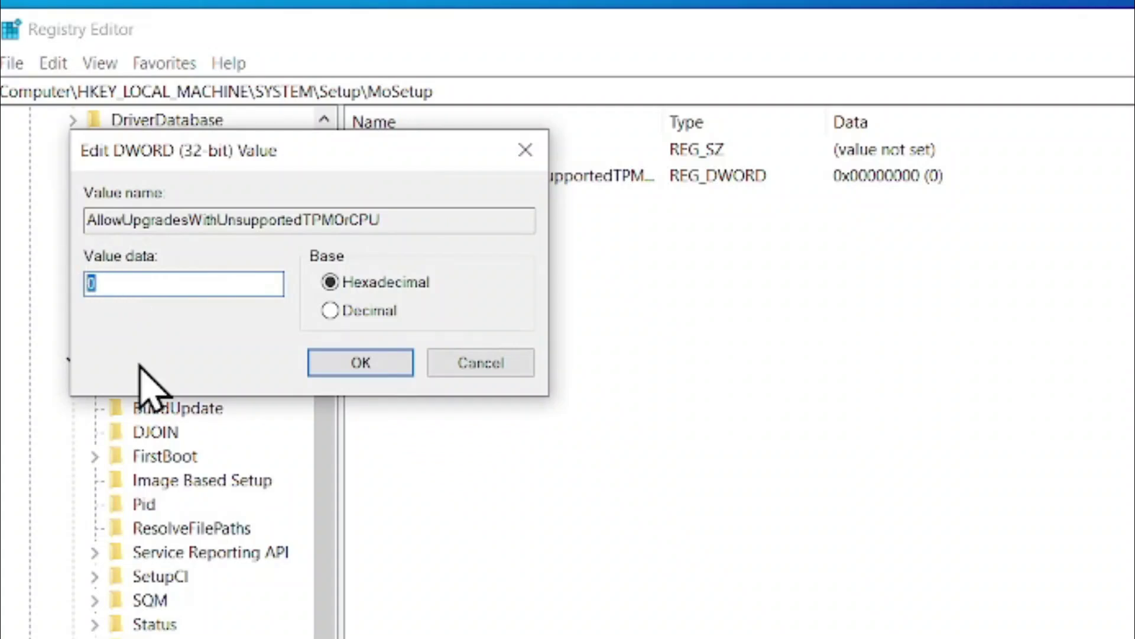
key(End)
double_click(98, 274)
text(1)
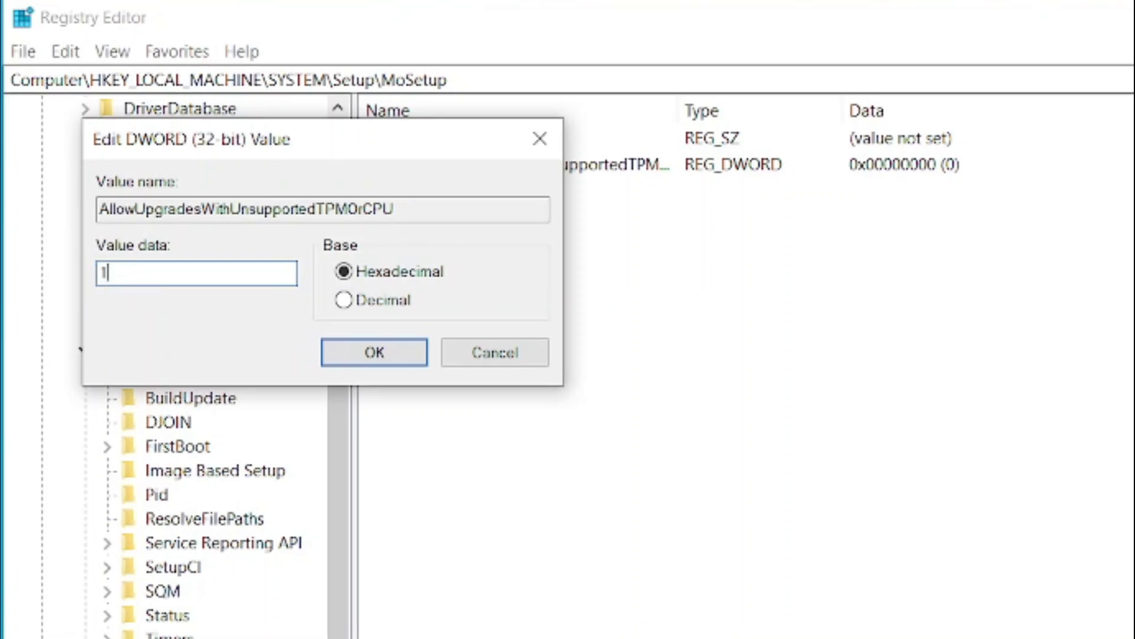
click(350, 355)
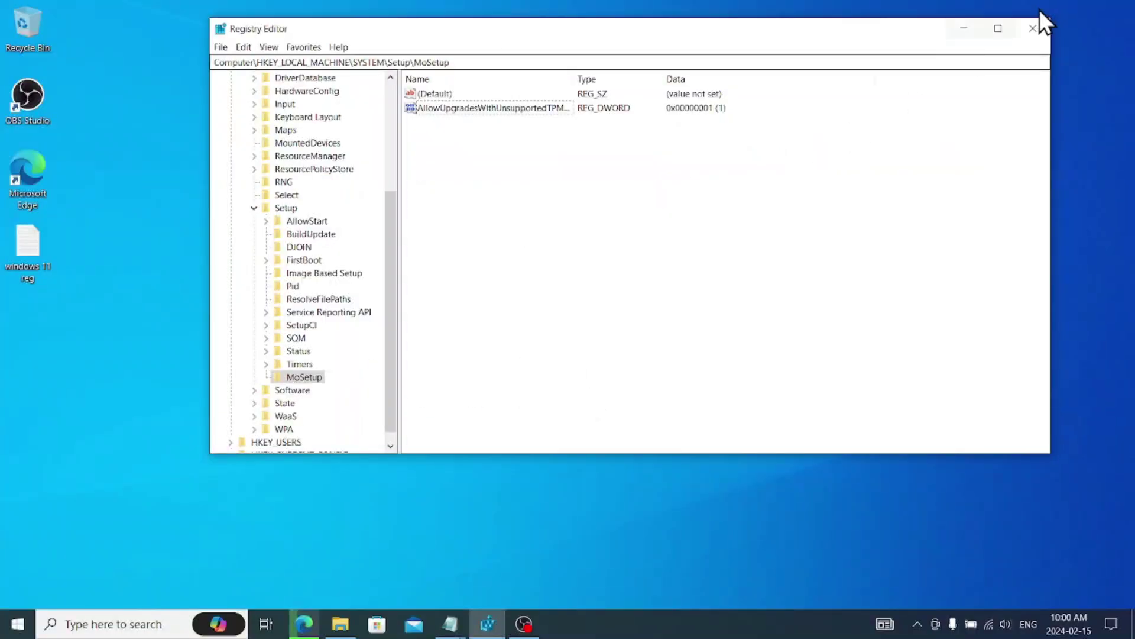
click(1033, 27)
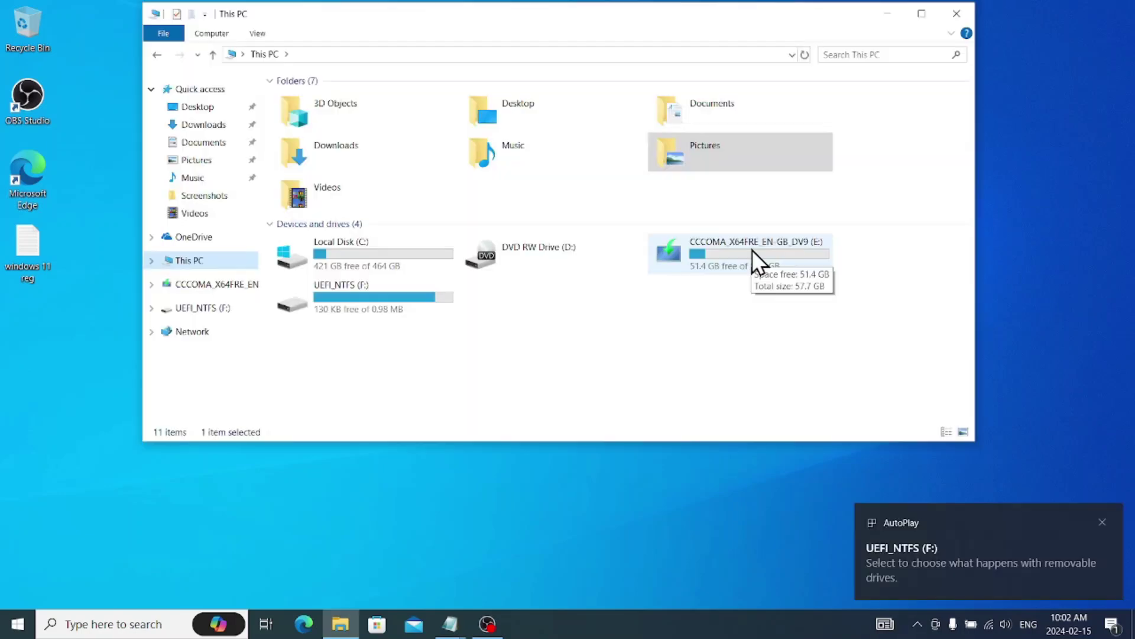
- Open drive E: (CCCOMA_X64FRE_EN-GB_DV9) and run setup.exe to start Windows 11 Setup
double_click(751, 250)
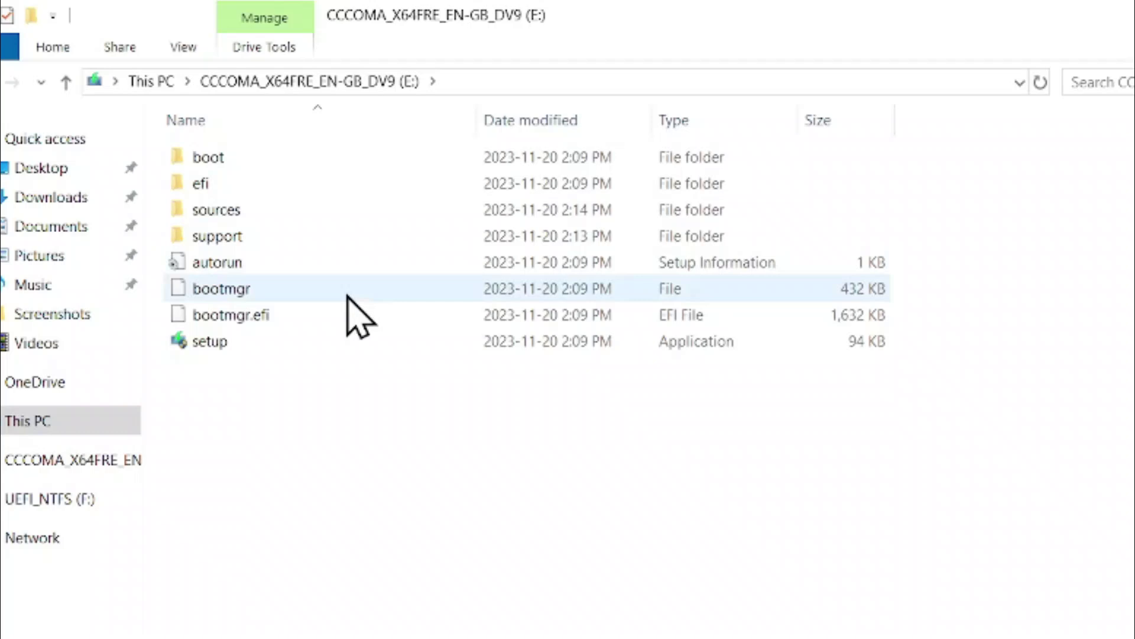
double_click(207, 343)
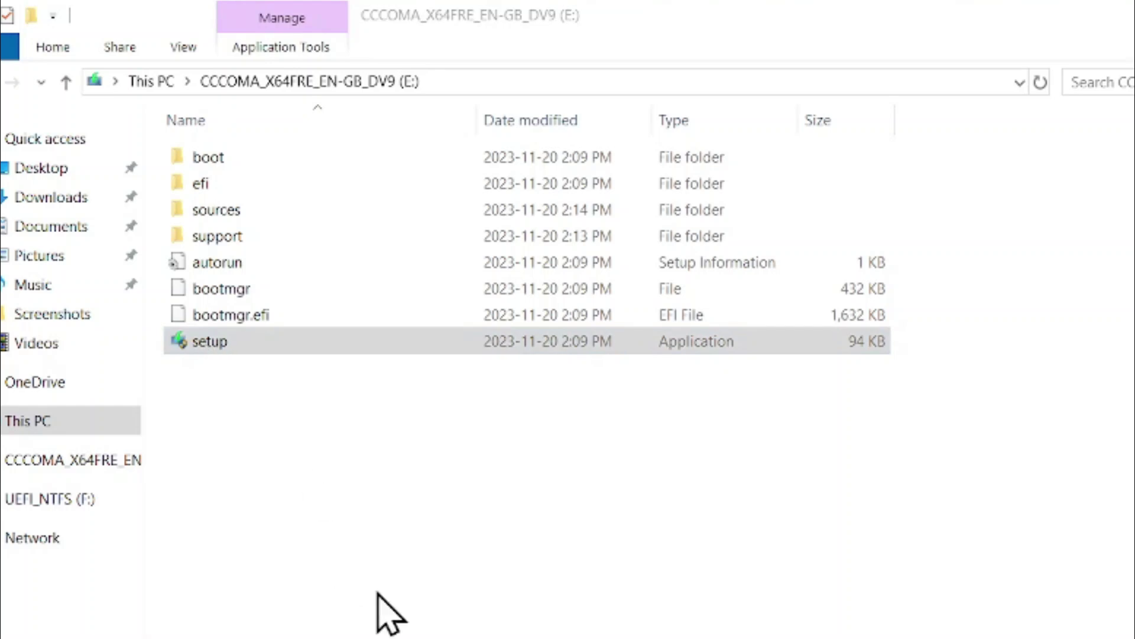